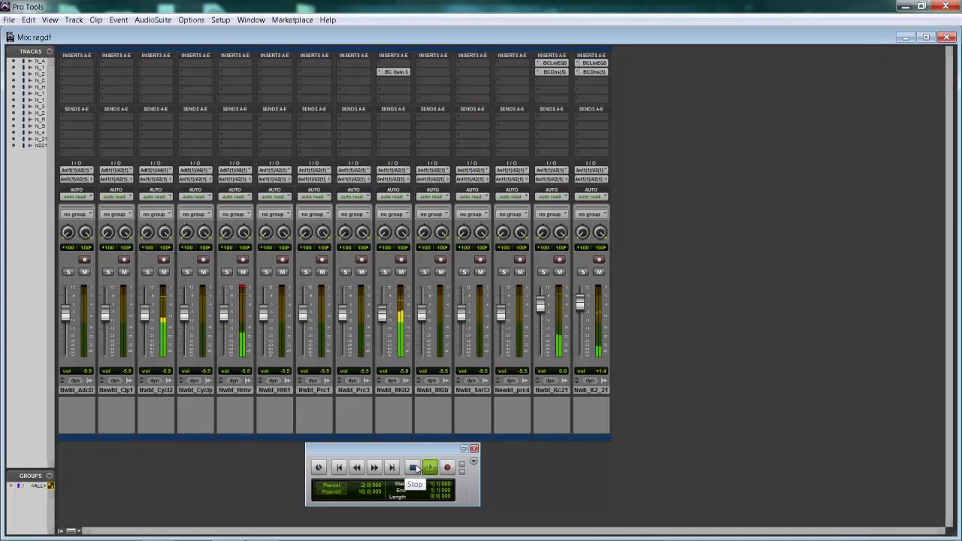
Play from the session start and solo Nwbt_Hrmr, Nwbt_Kc21 and Nwb_K2_21
left_click(415, 468)
left_click(339, 467)
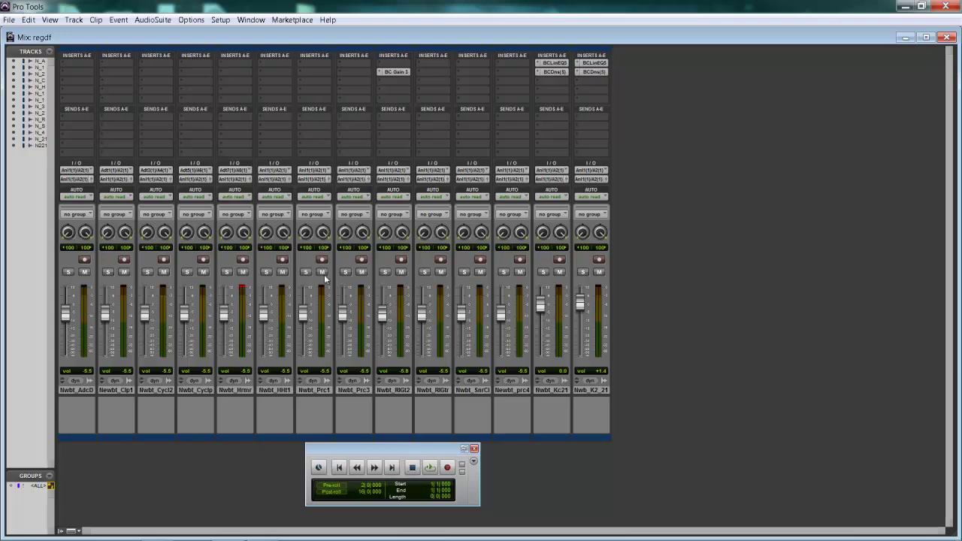
key("space")
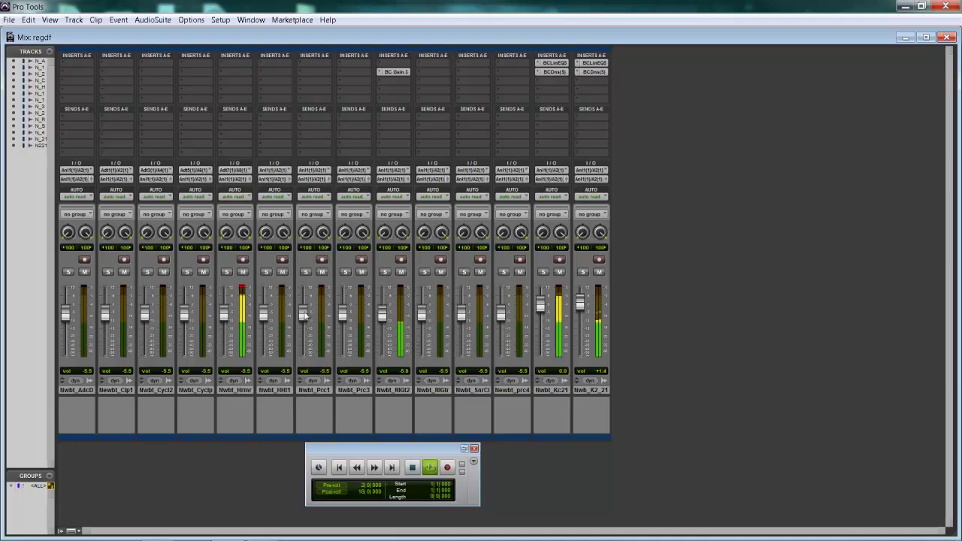
left_click(226, 272)
left_click(542, 273)
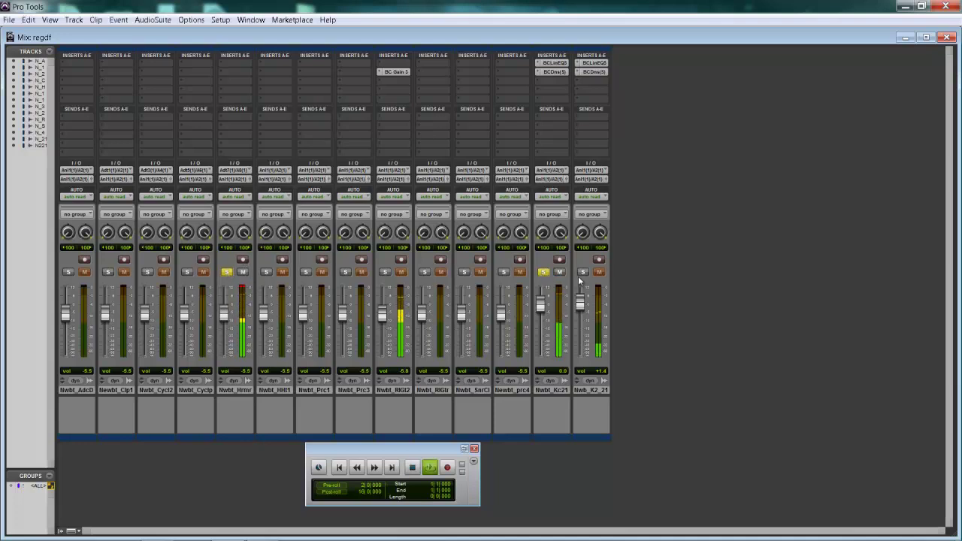
left_click(583, 272)
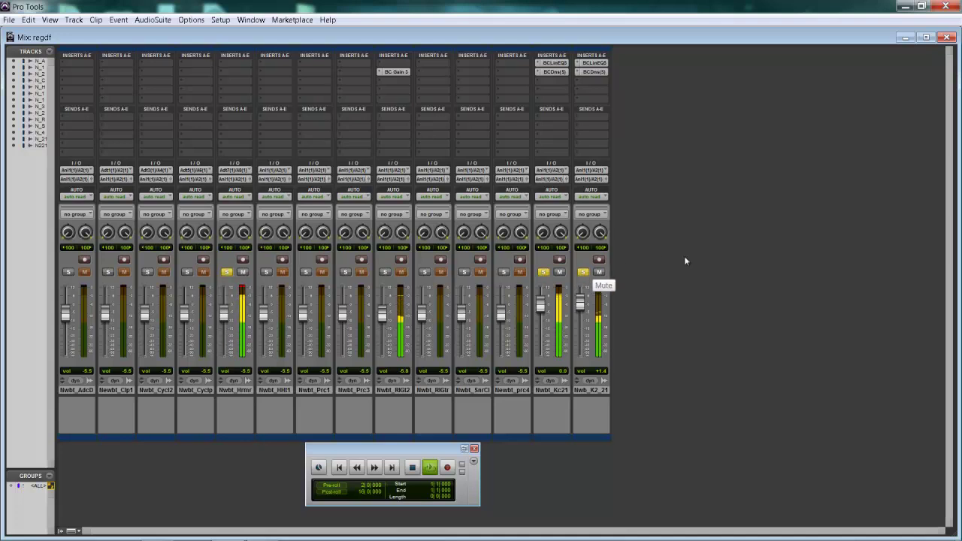
Audition the soloed tracks with and without Nwbt_Kc21, leaving the kick soloed again
key("space")
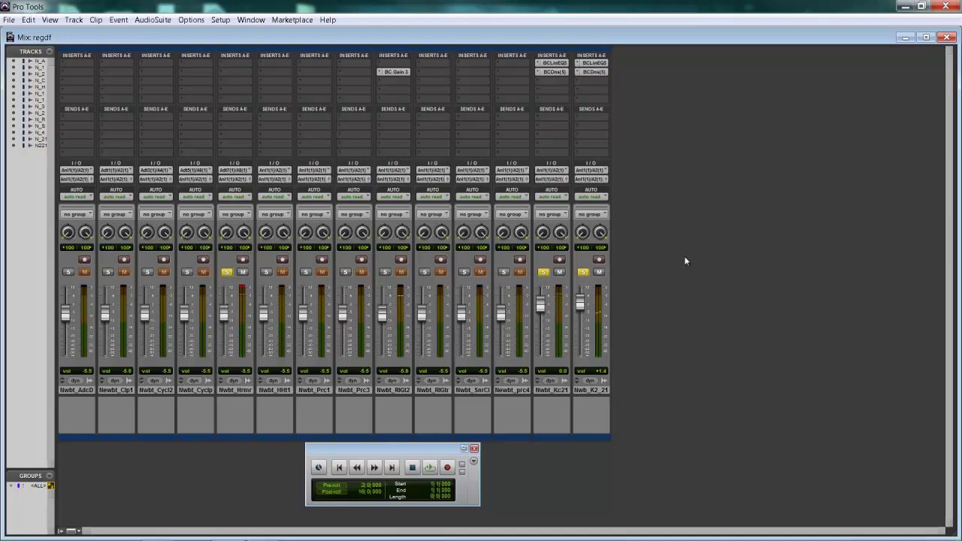
left_click(430, 468)
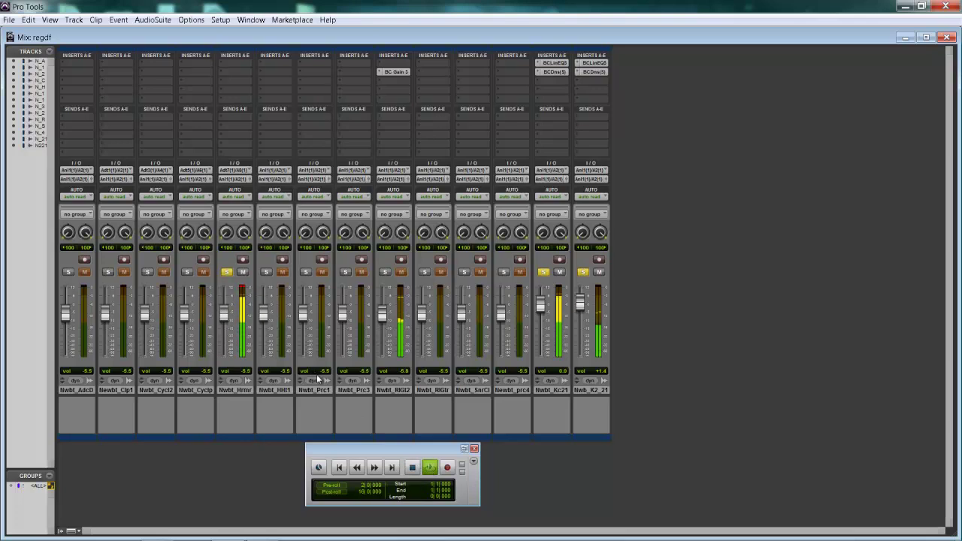
left_click(412, 467)
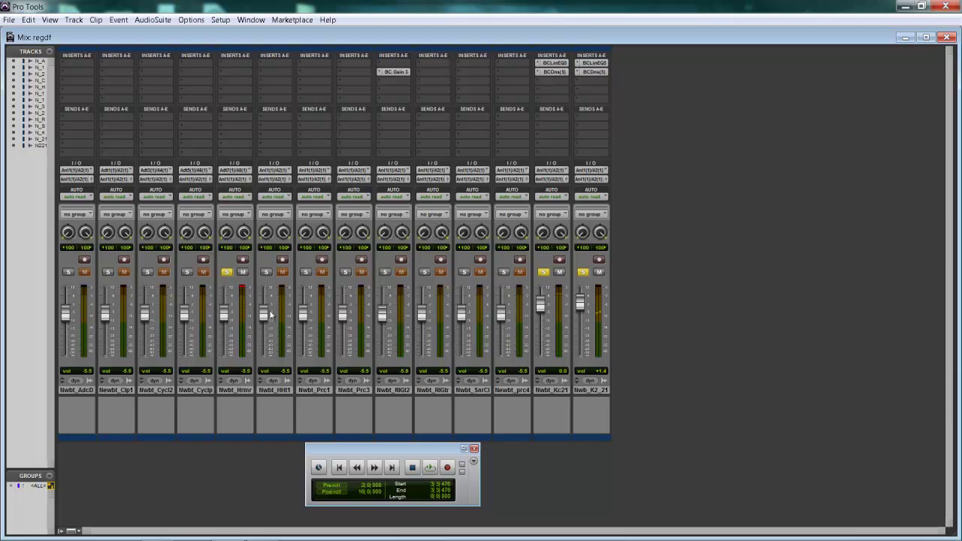
key("space")
left_click(226, 271)
key("space")
left_click(543, 272)
key("space")
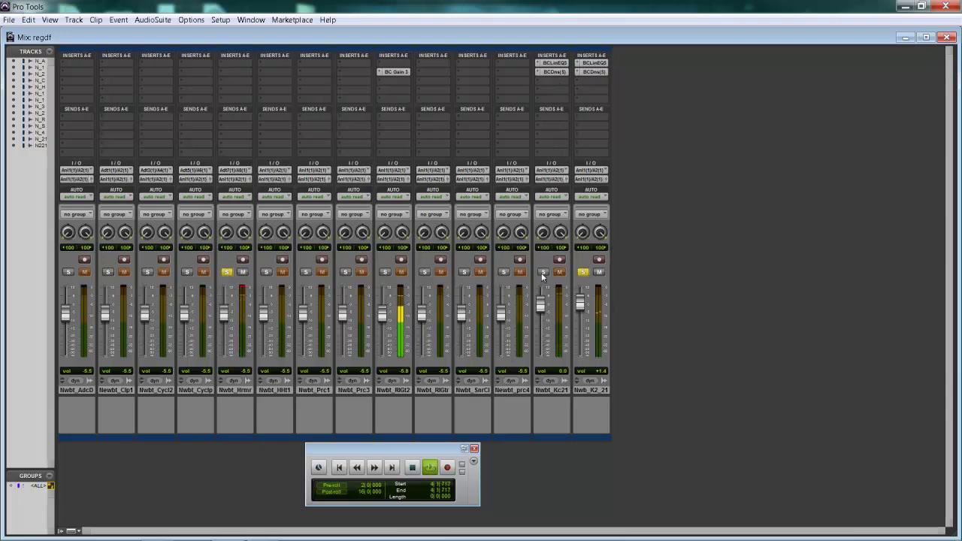
key("space")
left_click(542, 272)
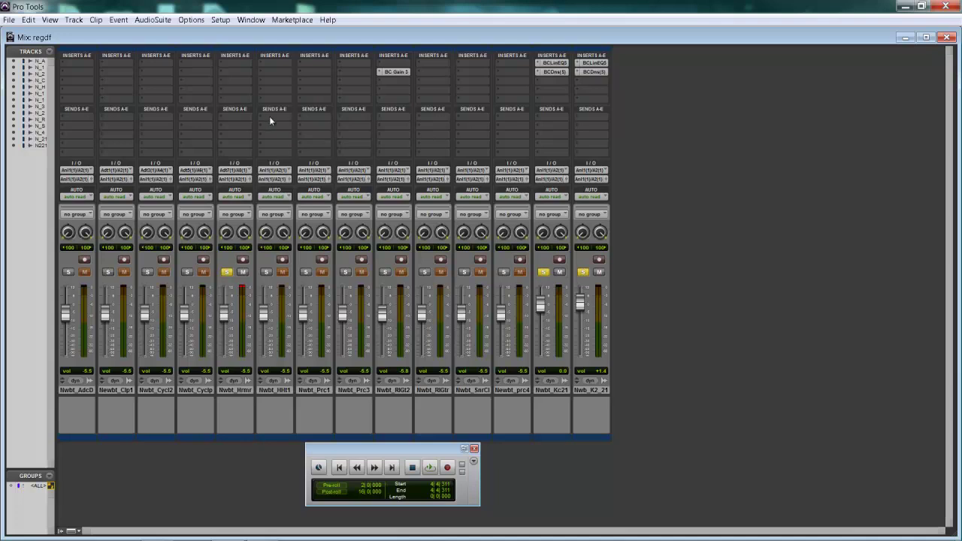
Insert Blue Cat's Liny EQ 5 from the multichannel EQ plug-ins on Nwbt_Hrmr
left_click(222, 64)
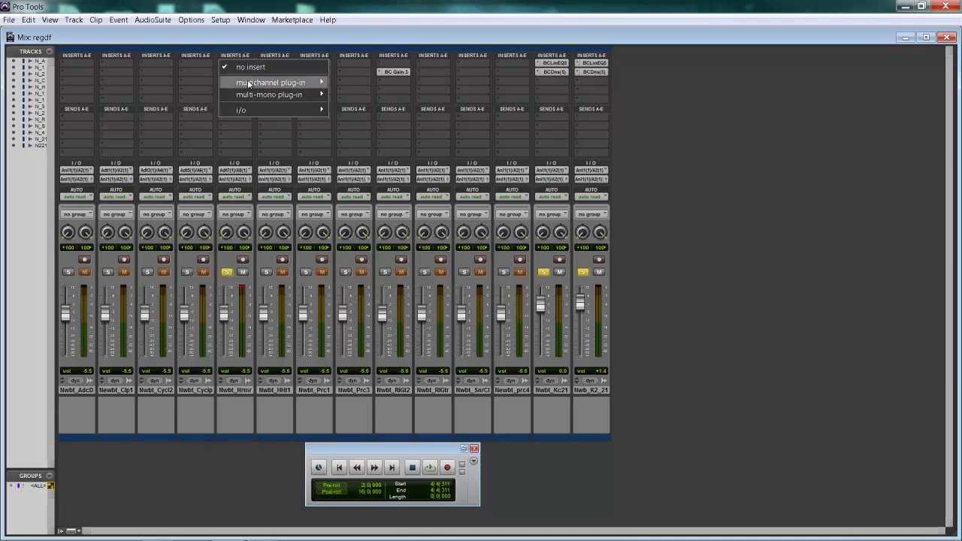
mouse_move(248, 82)
mouse_move(349, 83)
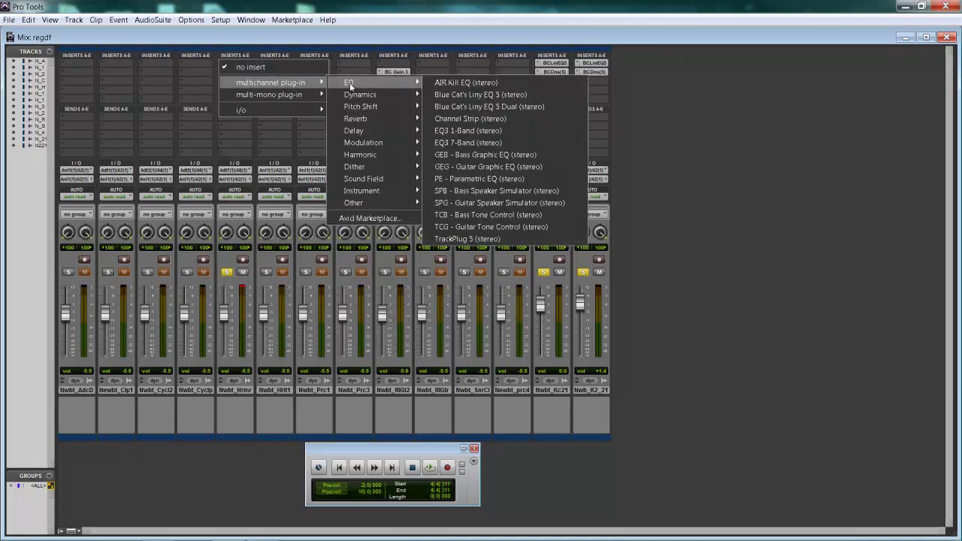
left_click(499, 95)
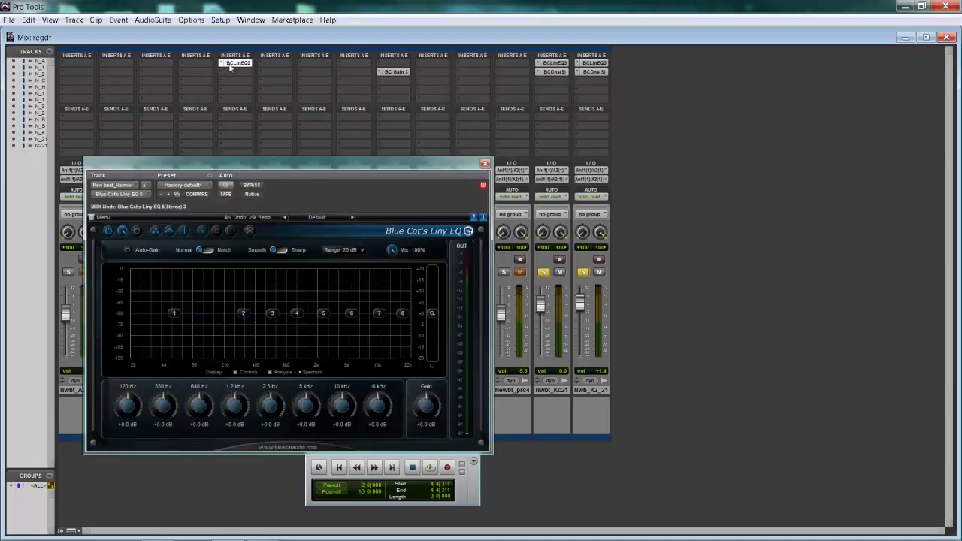
Find Blue Cat's Dynamics 5 under multichannel plug-in > Other for Nwbt_Kc21's insert
left_click(537, 90)
mouse_move(584, 113)
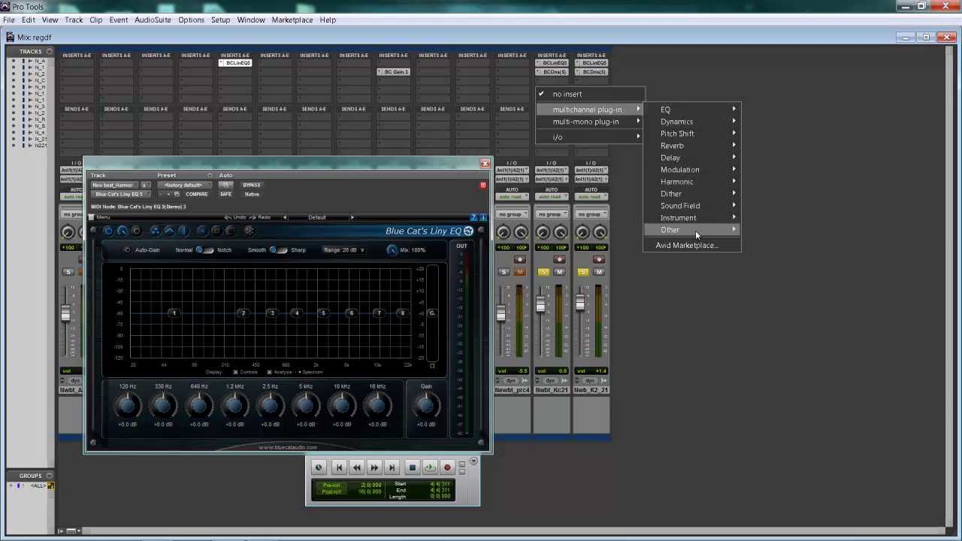
mouse_move(695, 231)
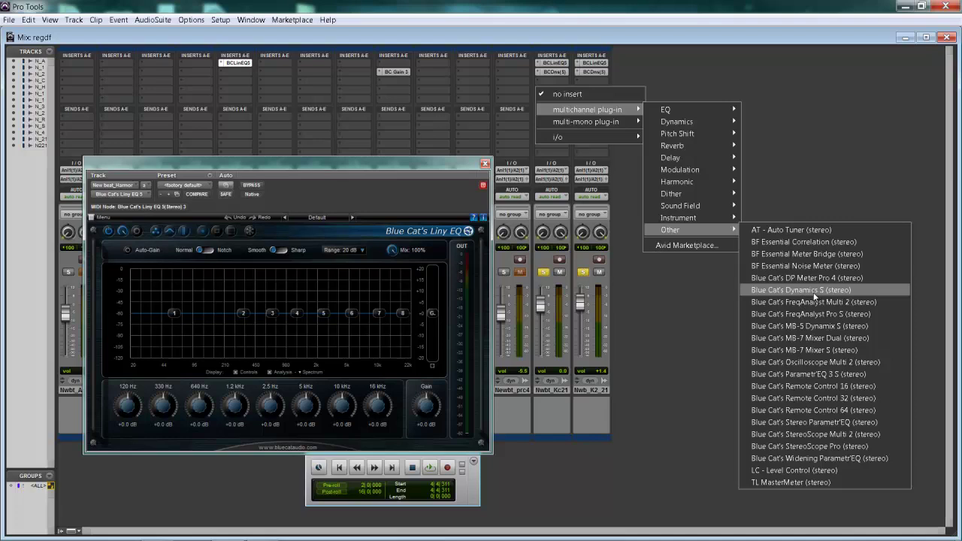
Insert Blue Cat's Dynamics 5 on Nwbt_Kc21, shift its window right, and view BC Gain 3
left_click(800, 290)
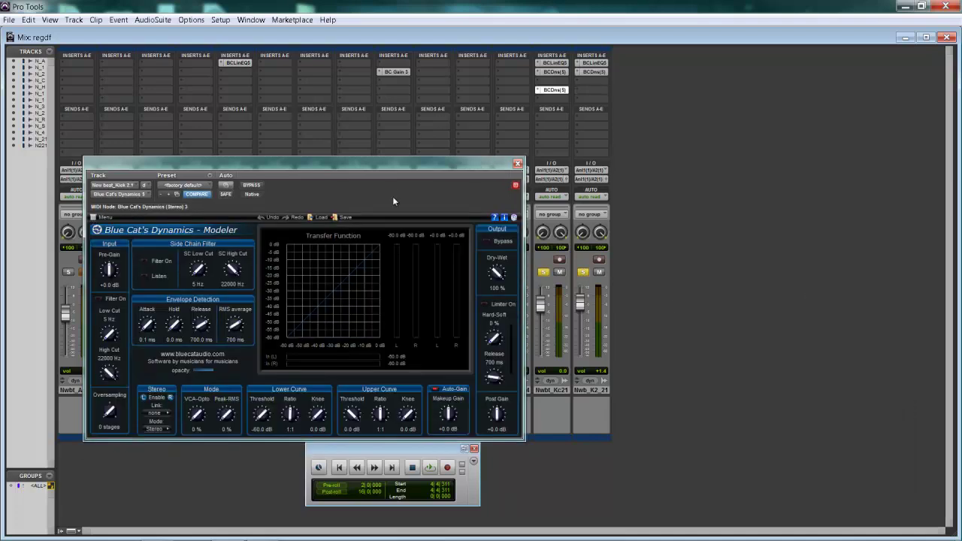
left_click_drag(458, 177, 582, 156)
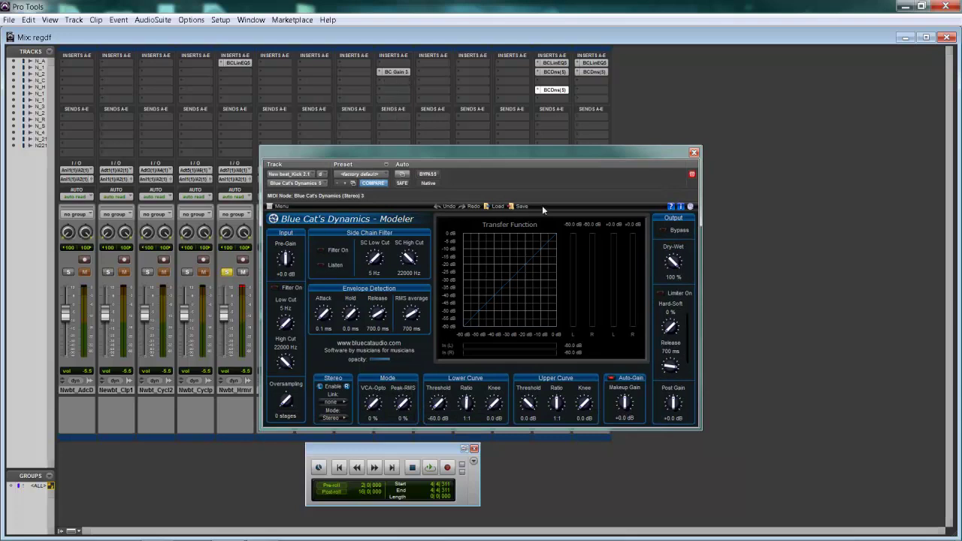
left_click(392, 72)
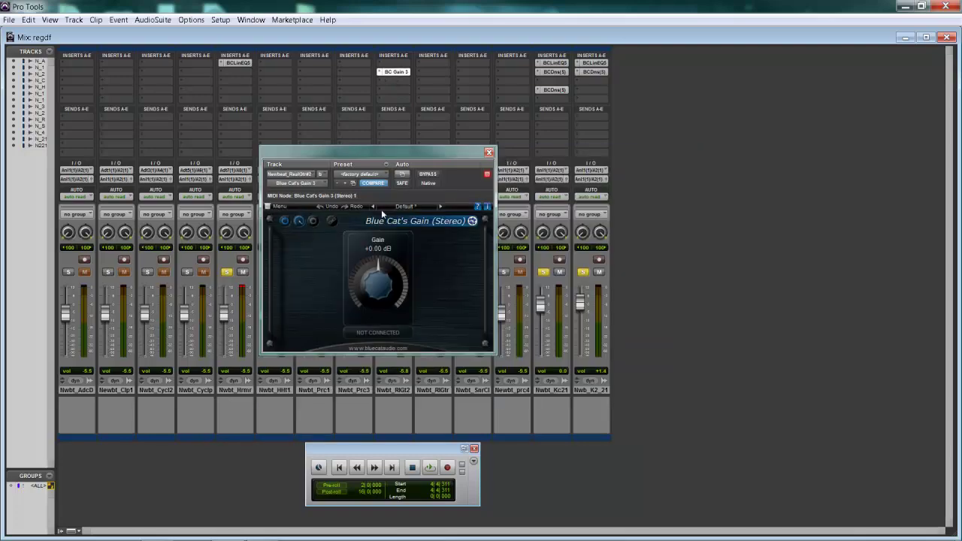
Try a band 1 cut to about -7.4 dB and a 330 Hz boost on Nwbt_Hrmr's Liny EQ, then reset both to 0 dB
left_click(235, 63)
left_click_drag(350, 305, 333, 310)
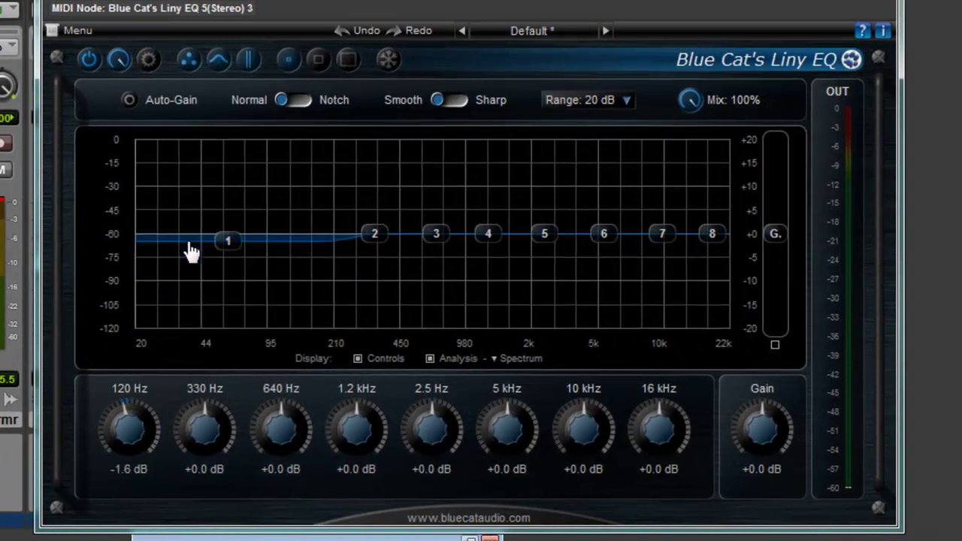
left_click_drag(191, 251, 215, 275)
double_click(217, 269)
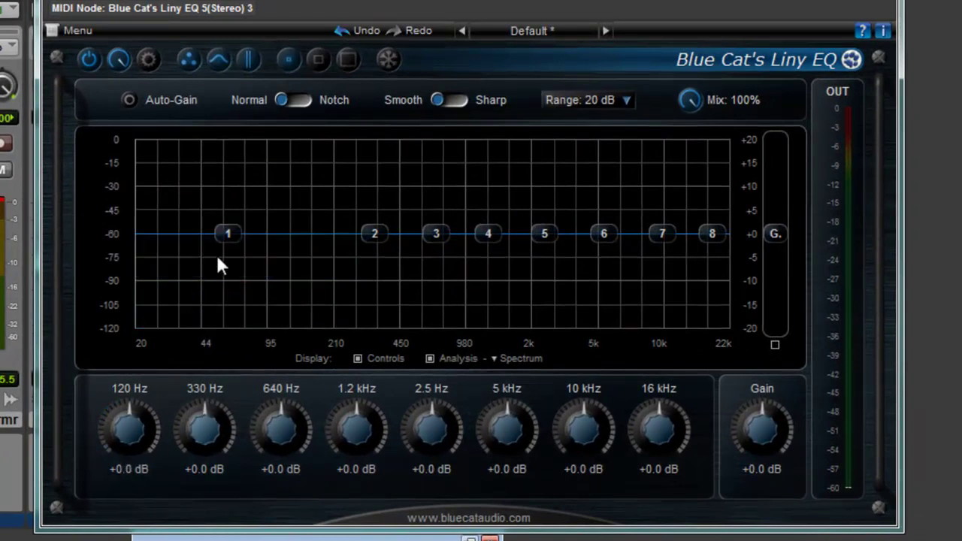
mouse_move(366, 246)
left_mouse_down()
mouse_move(374, 193)
mouse_move(383, 249)
left_mouse_up()
double_click(384, 246)
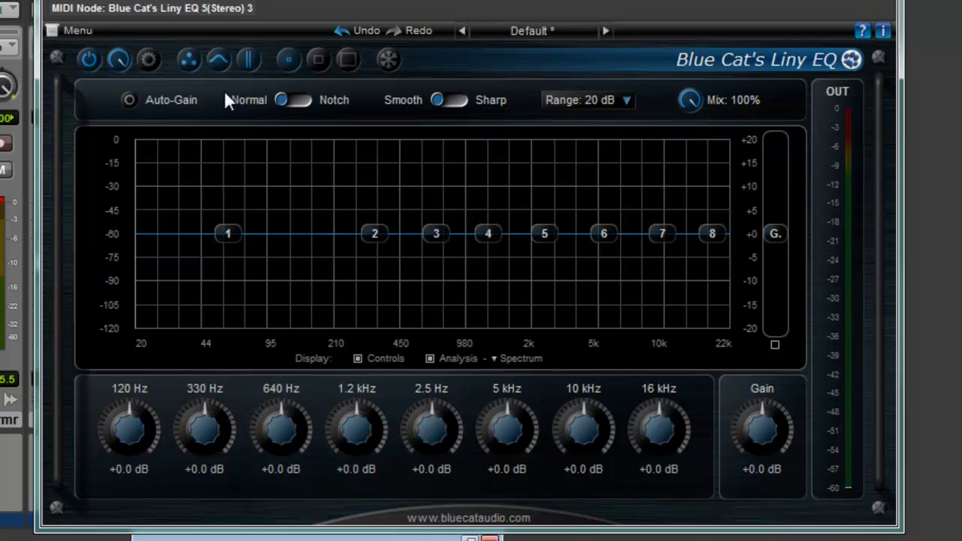
Enable MIDI control of the Liny EQ's 120 Hz band on channel 2, CC 2, then close the EQ
left_click(57, 41)
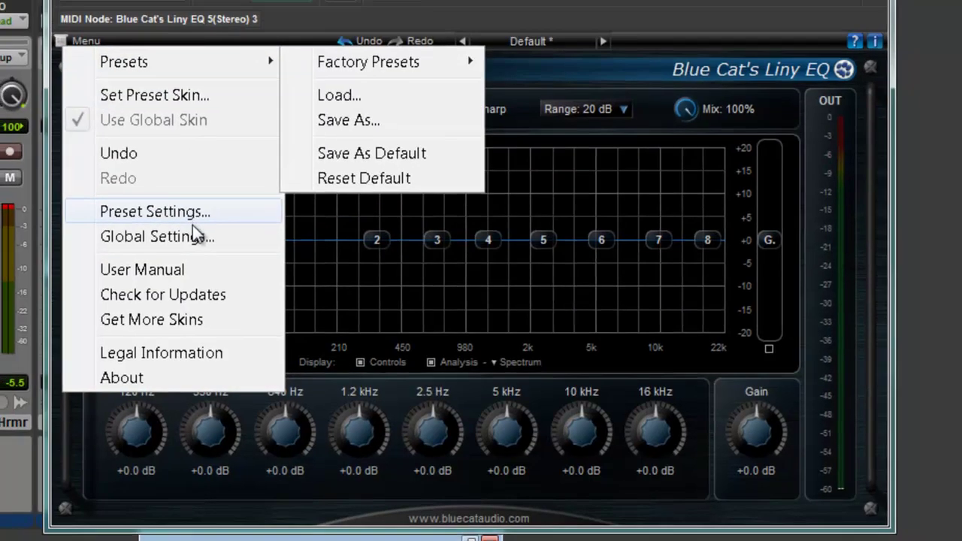
left_click(193, 232)
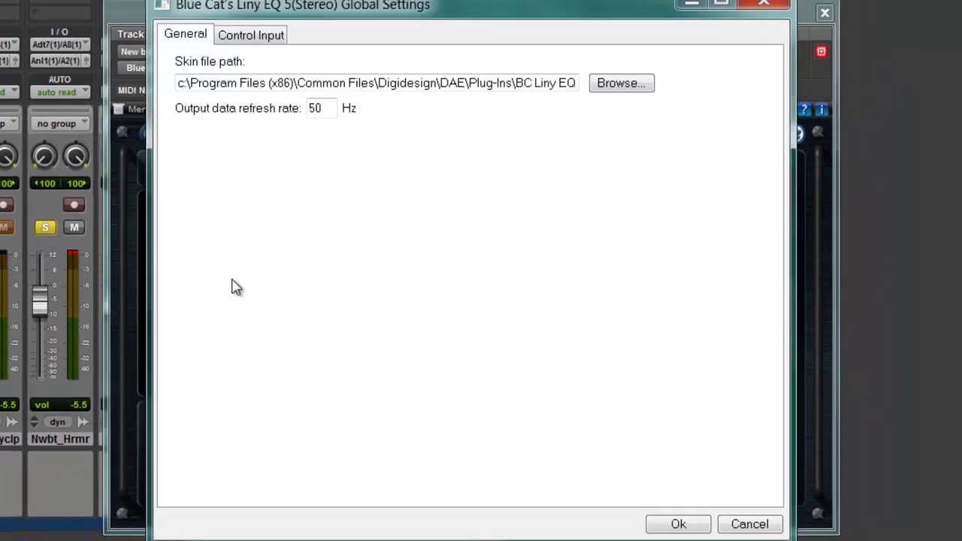
left_click(272, 58)
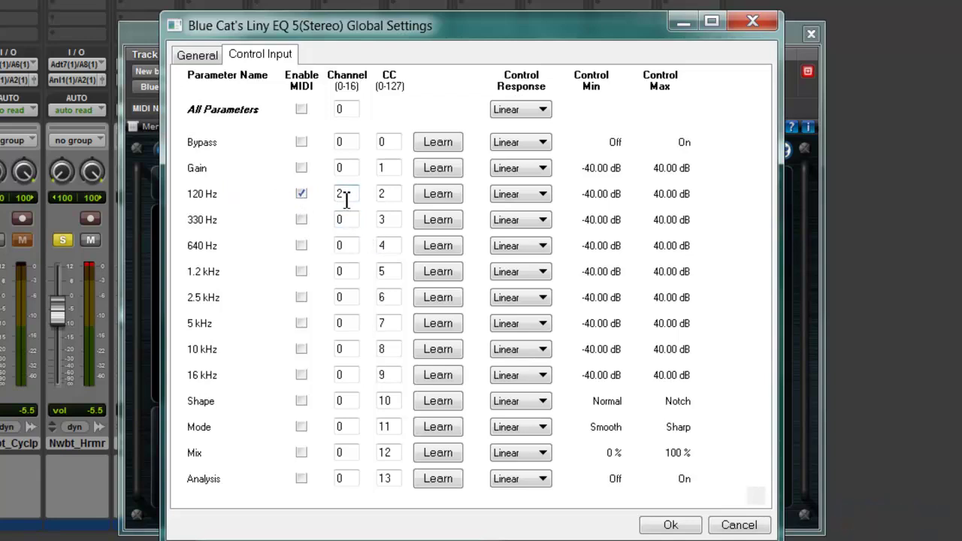
left_click(386, 197)
left_click(669, 523)
left_click(811, 34)
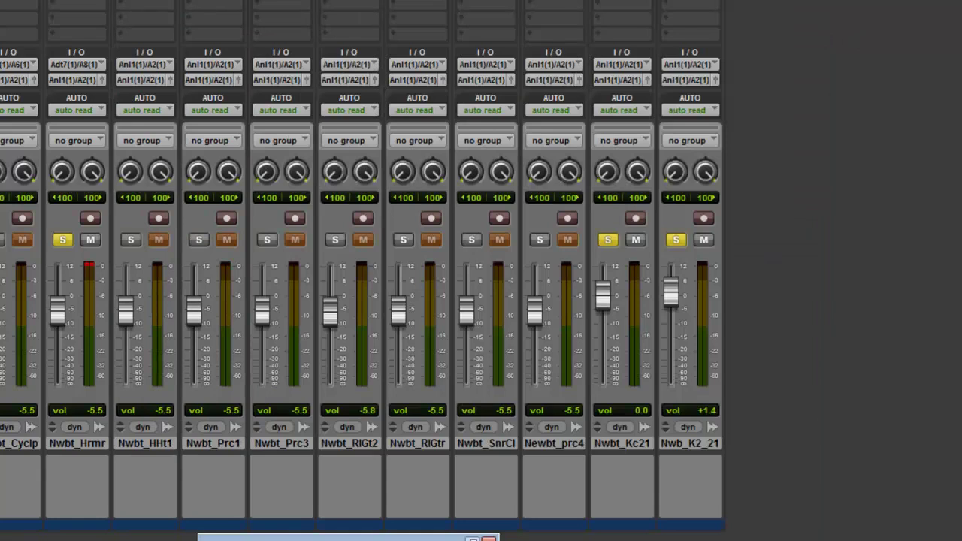
Send the kick Dynamics' Total Gain out as MIDI on channel 2, CC 2, then close the plugin window
left_click(606, 6)
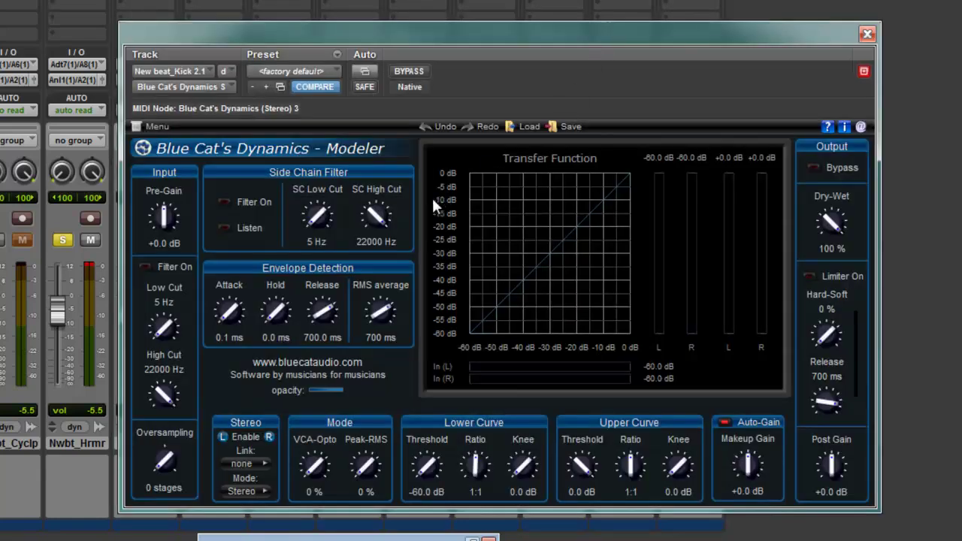
left_click(138, 126)
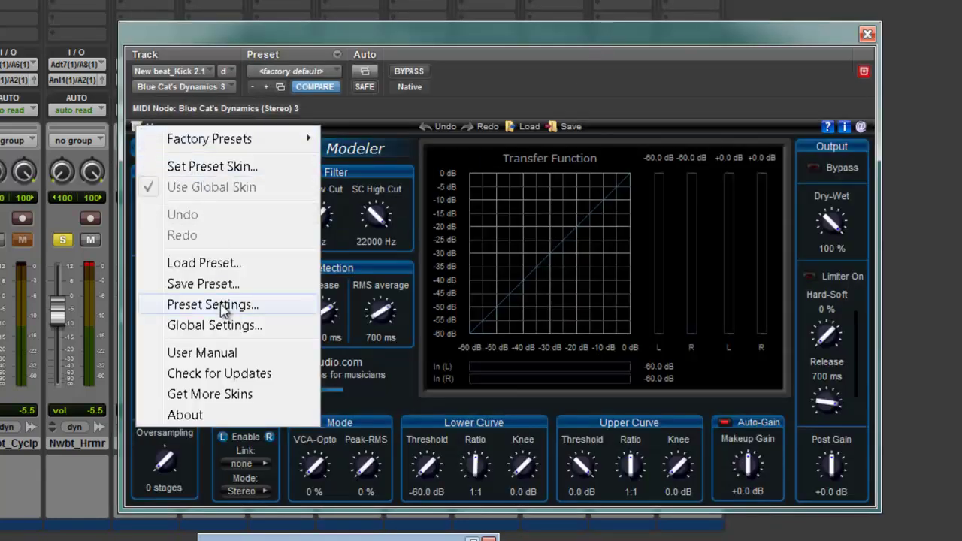
left_click(234, 332)
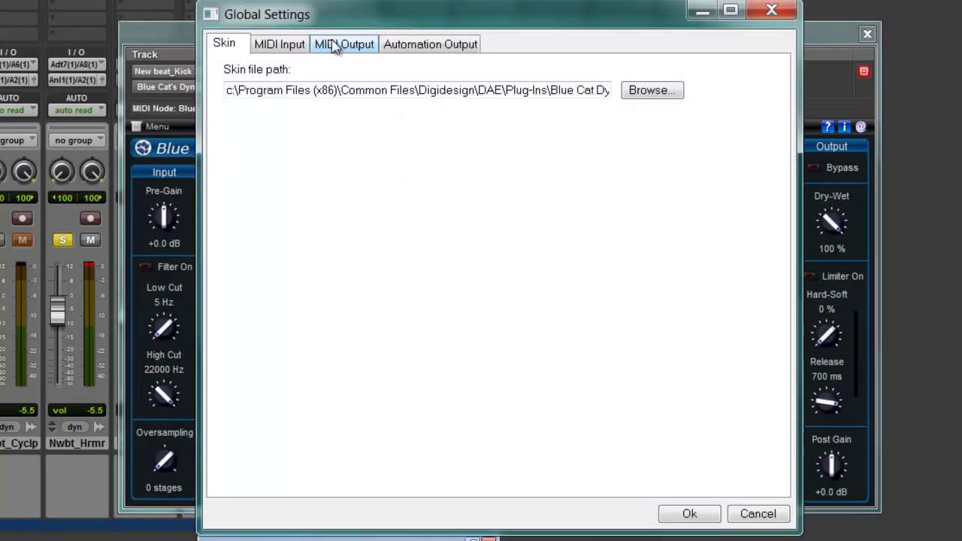
left_click(335, 45)
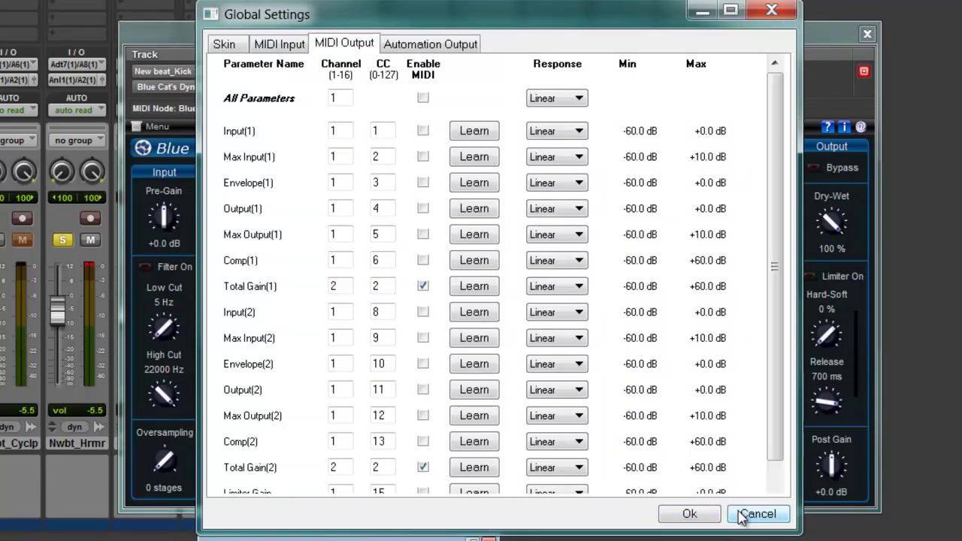
left_click(687, 513)
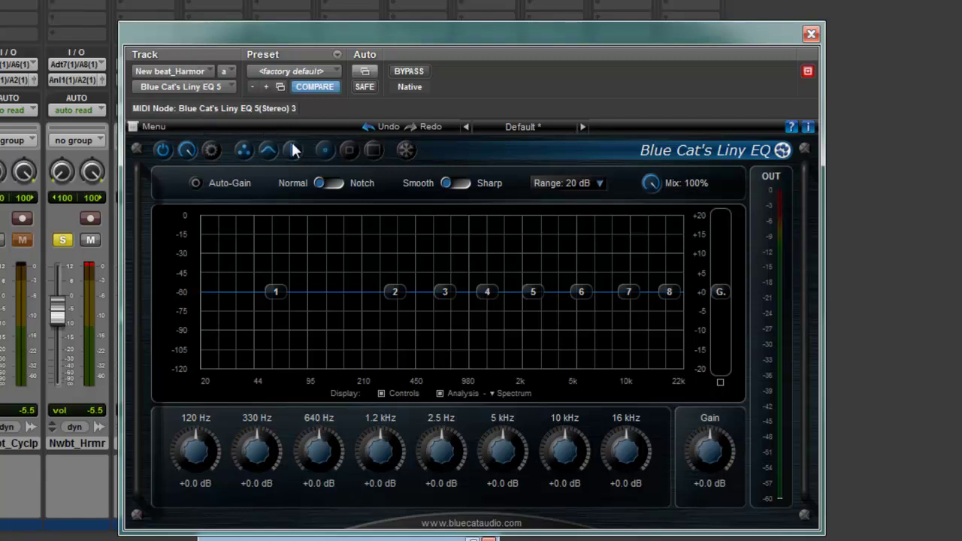
left_click(811, 34)
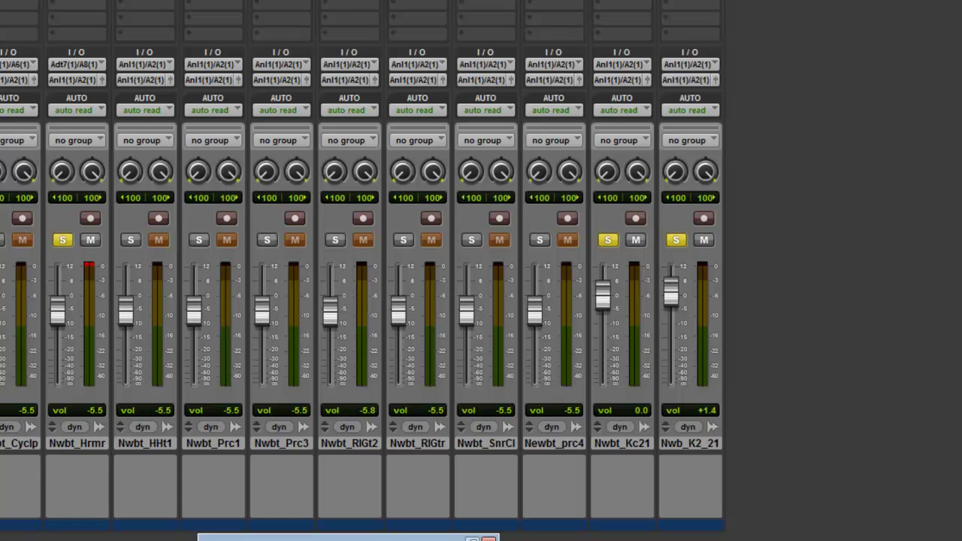
Create a new MIDI Track, MIDI 1, from the New Tracks dialog (Ctrl+Shift+N)
key("ctrl+shift+n")
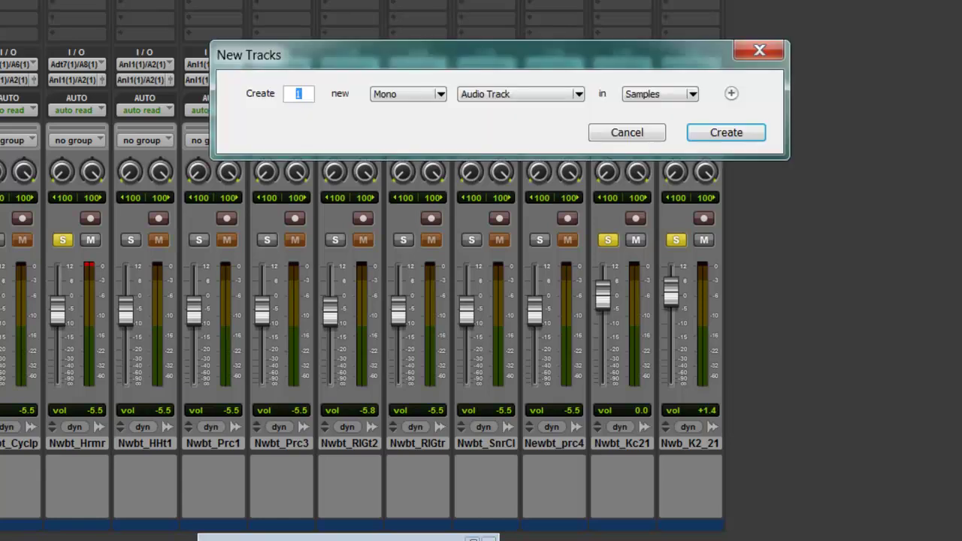
key("ctrl+Right")
key("ctrl+Left")
key("ctrl+Down")
key("ctrl+Down")
key("ctrl+Down")
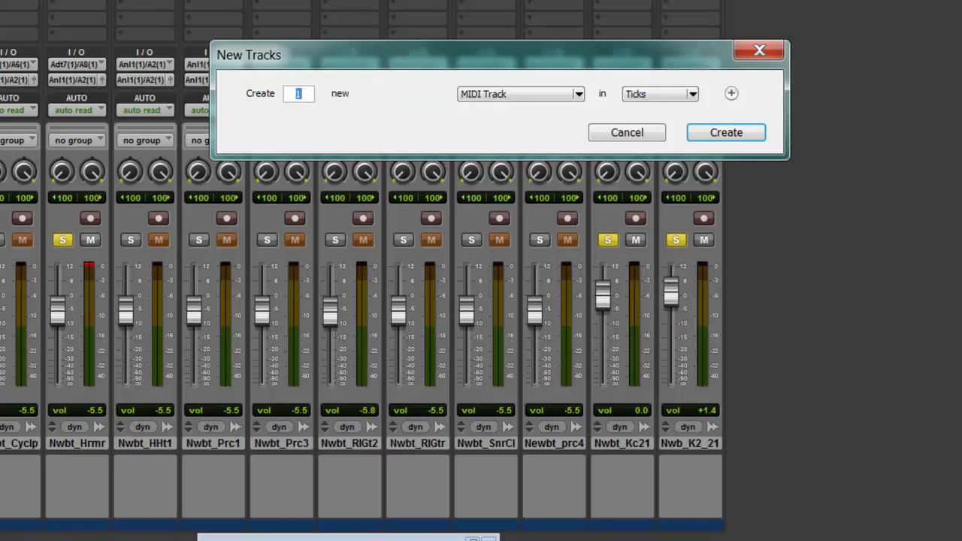
key("Return")
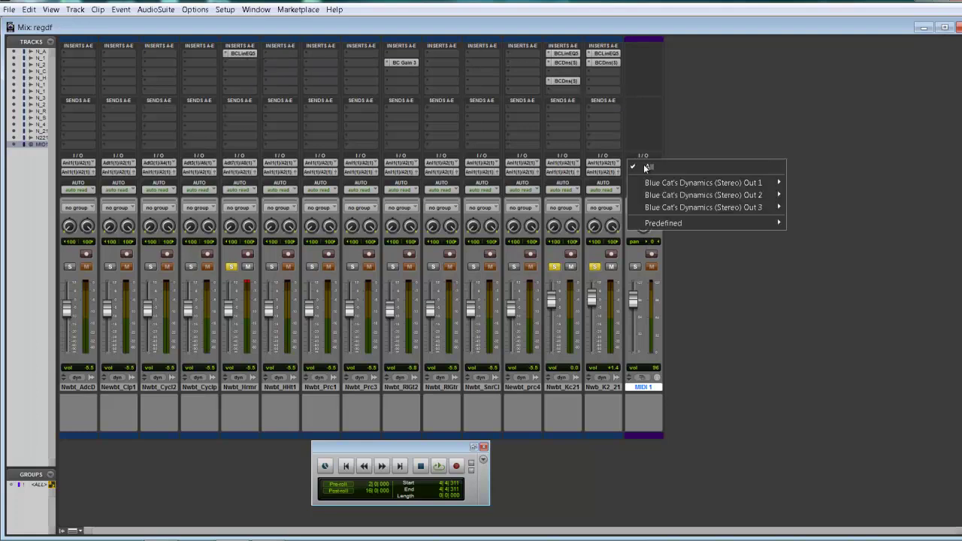
Set MIDI 1's input to Blue Cat's Dynamics (Stereo) Out 3
left_click(642, 163)
left_click(643, 162)
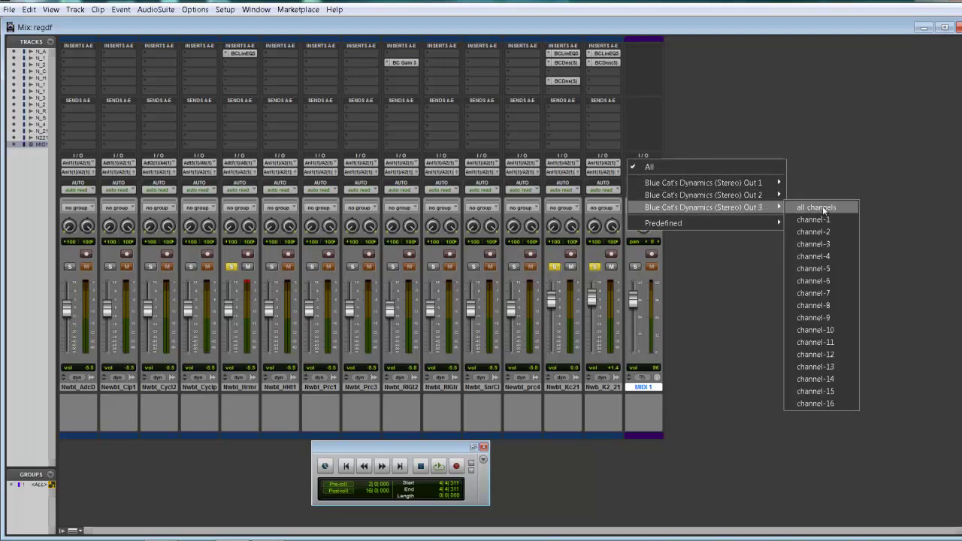
left_click(832, 232)
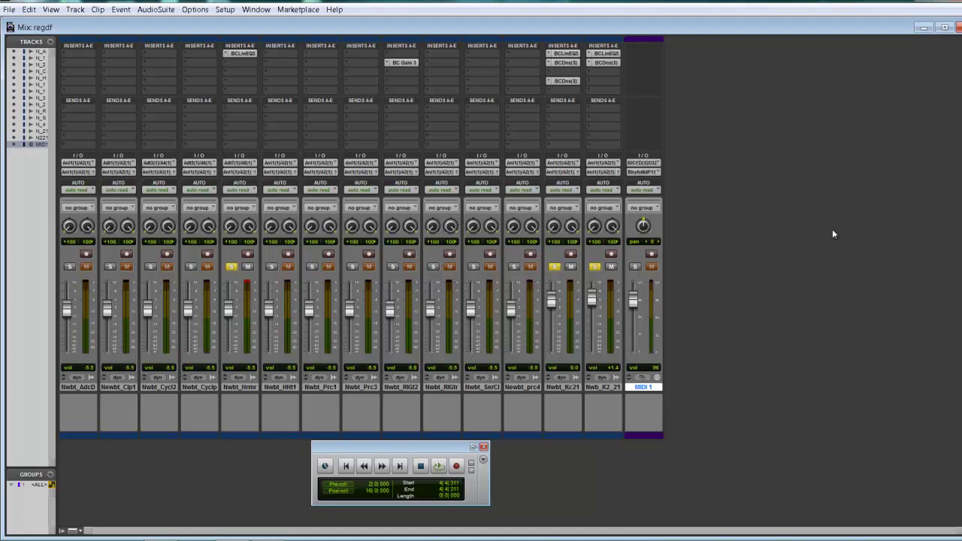
Route MIDI 1's output to Blue Cat's Liny EQ 5 channel 2 and record-arm the track
left_click(653, 173)
mouse_move(734, 265)
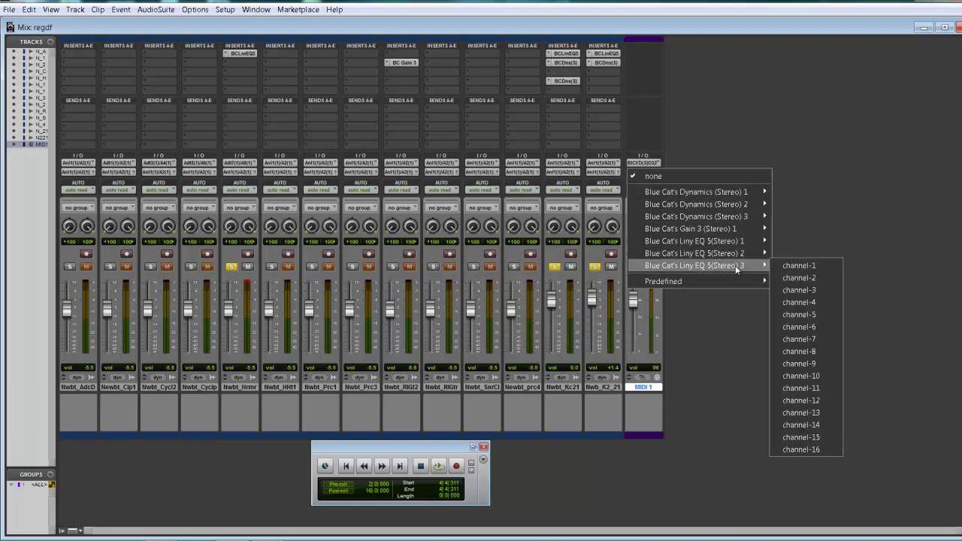
left_click(809, 277)
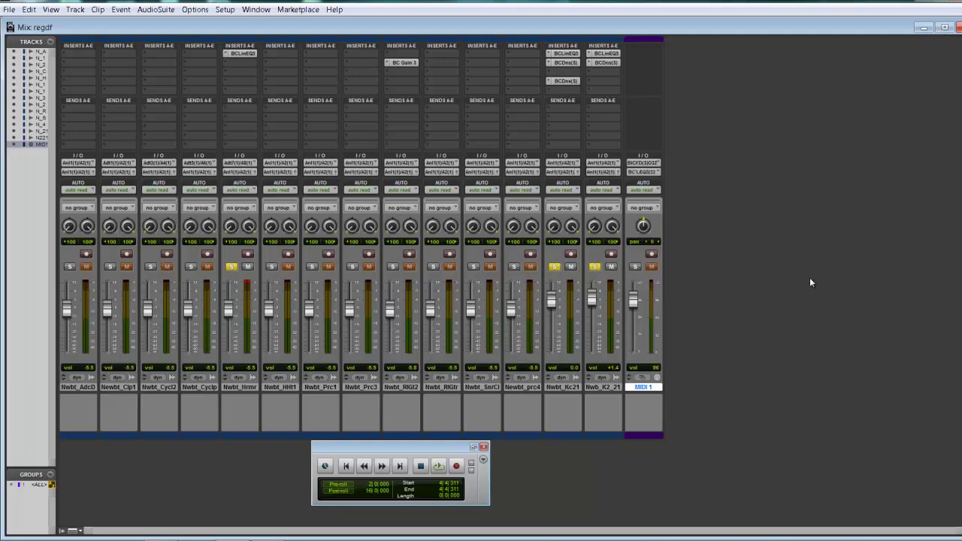
left_click(650, 254)
Open the kick's Blue Cat's Dynamics and adjust its envelope Release time up, then back down
left_click(567, 81)
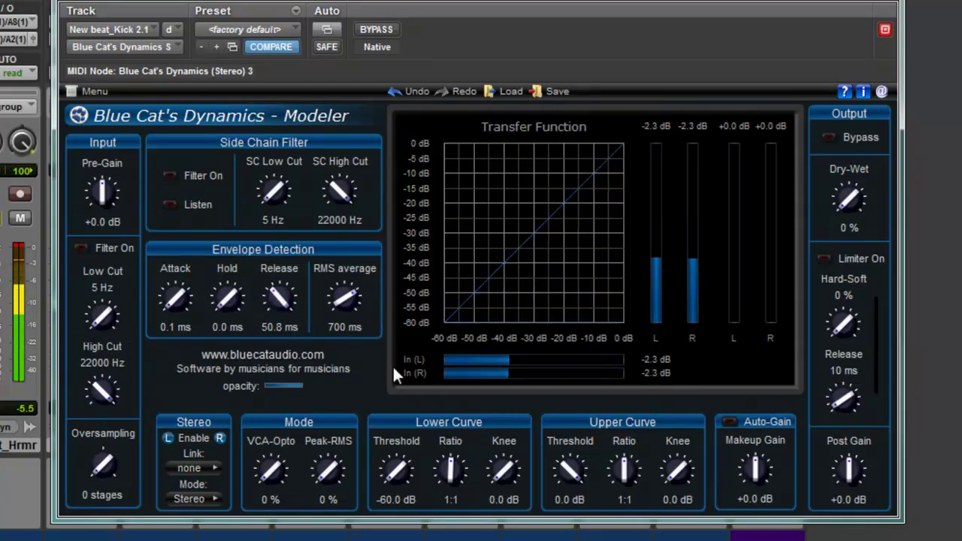
left_click_drag(280, 301, 300, 257)
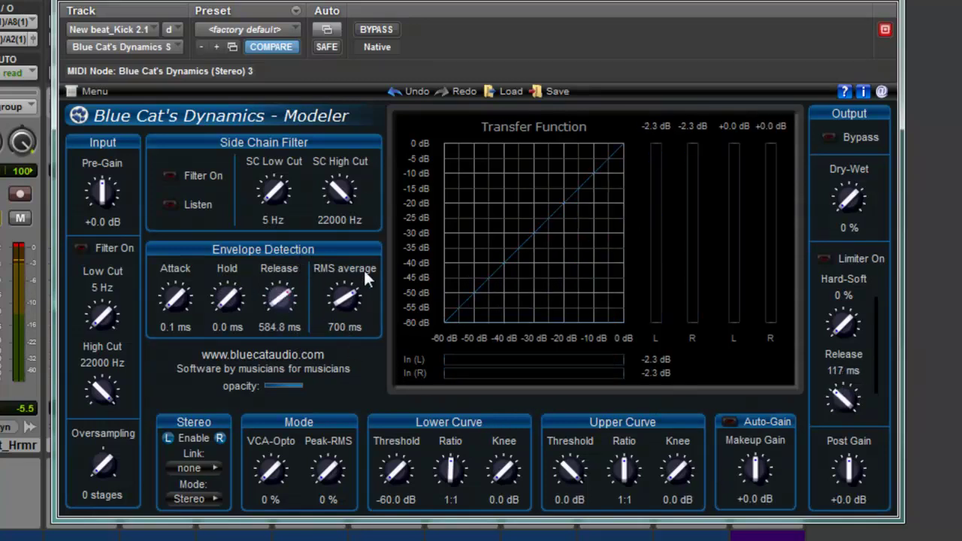
left_click_drag(311, 331, 287, 353)
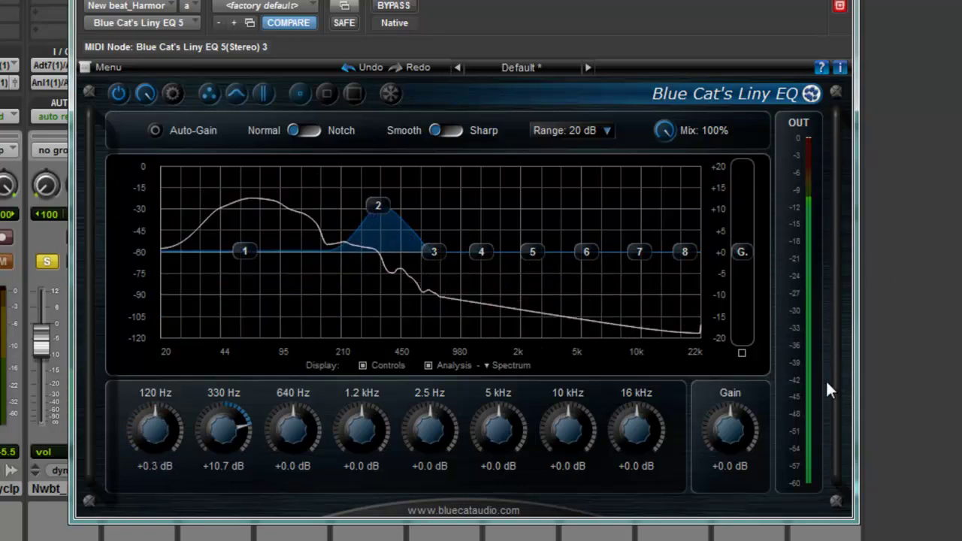
Lower the Liny EQ output gain to about -10 dB, boost 640 Hz, and slightly trim the 330 Hz boost
left_click_drag(744, 261, 749, 301)
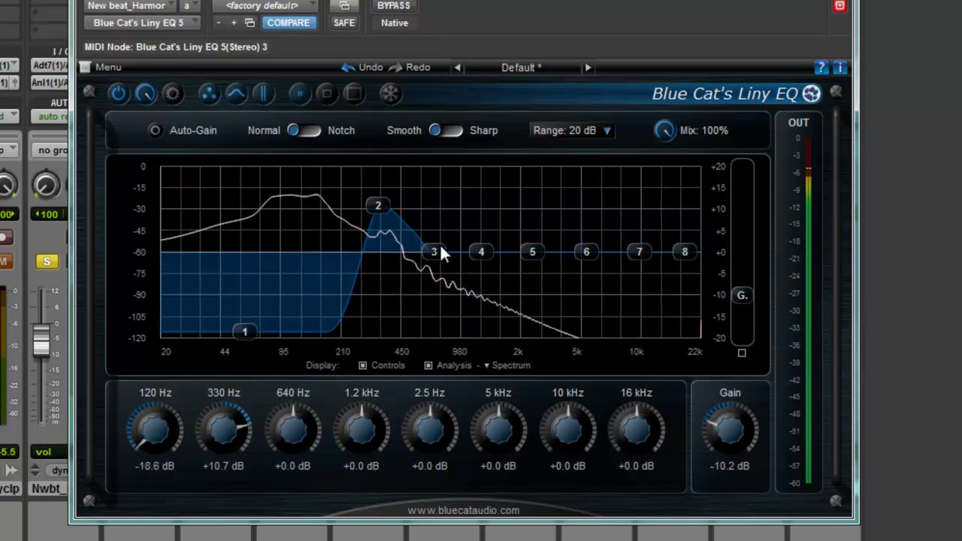
left_click_drag(432, 251, 444, 213)
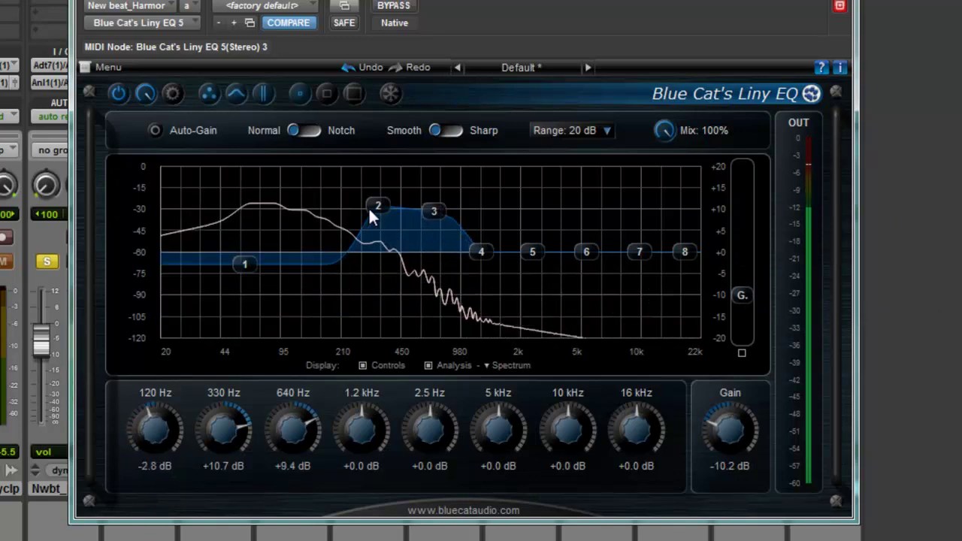
left_click_drag(376, 207, 381, 212)
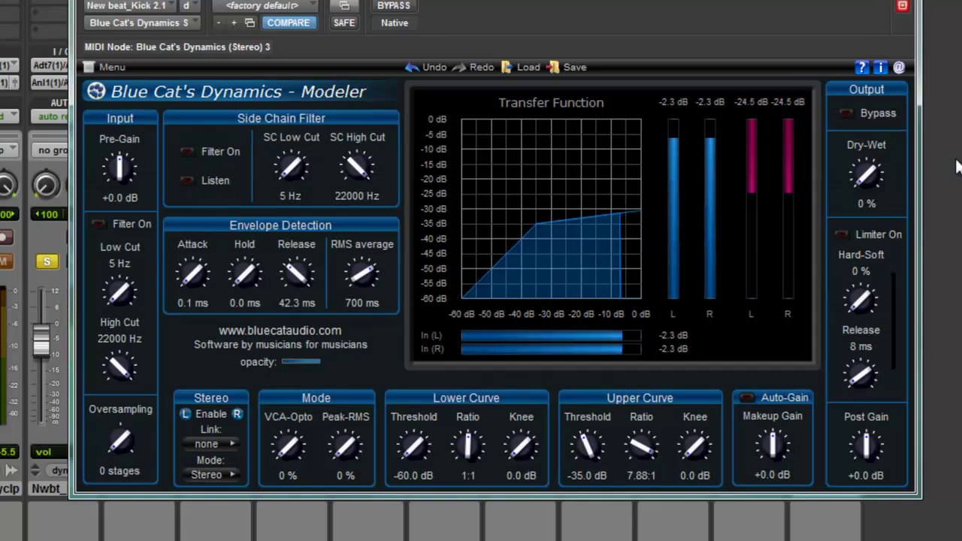
key("space")
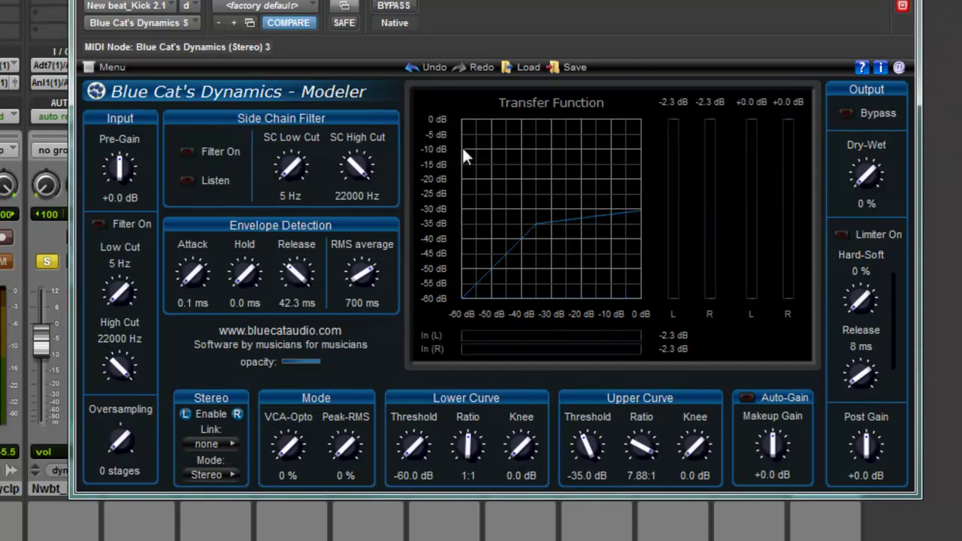
key("space")
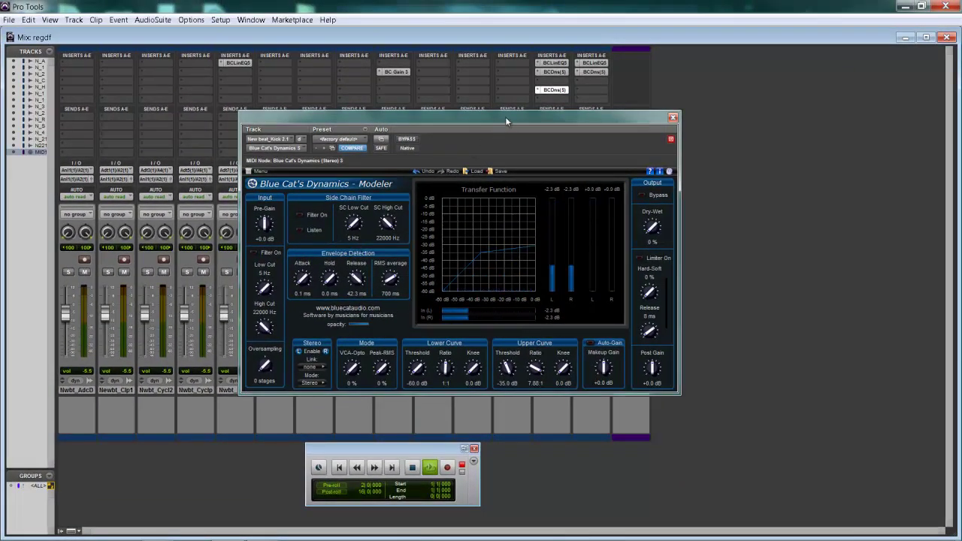
Move the Dynamics window aside, restart playback, and record-arm MIDI 1
left_click_drag(513, 116, 732, 69)
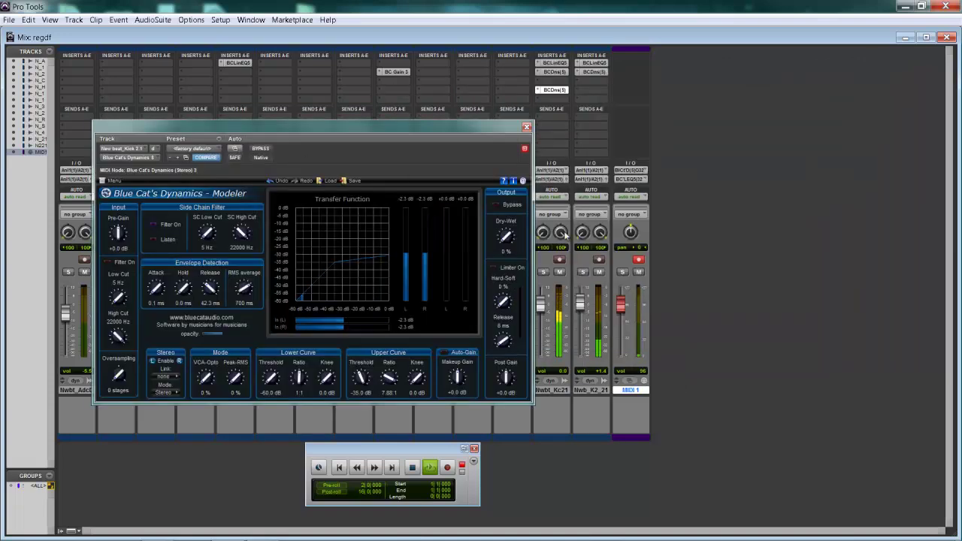
key("space")
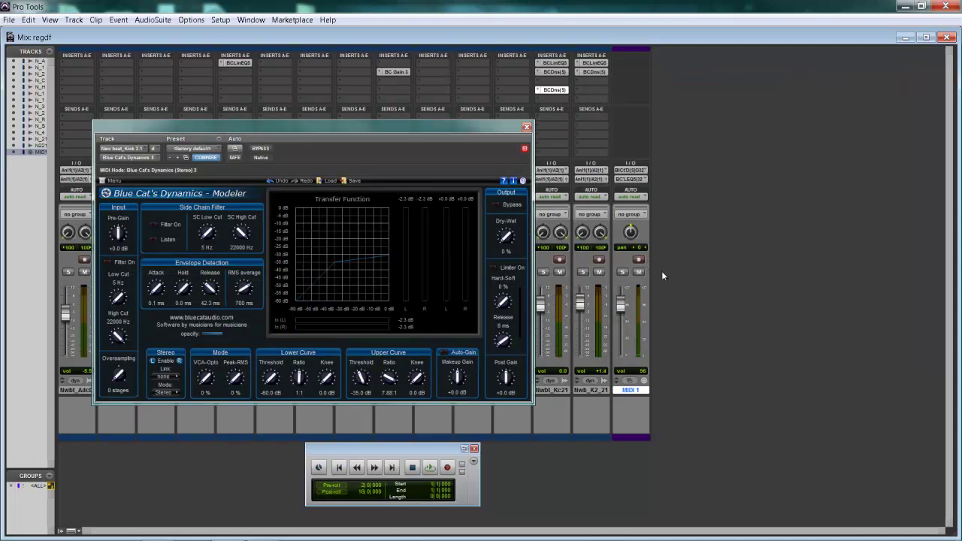
key("space")
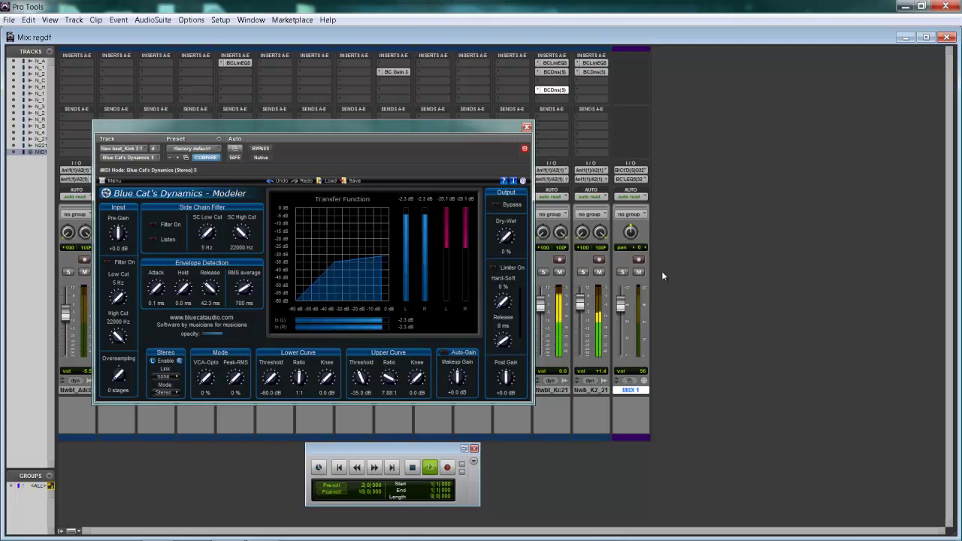
left_click(638, 259)
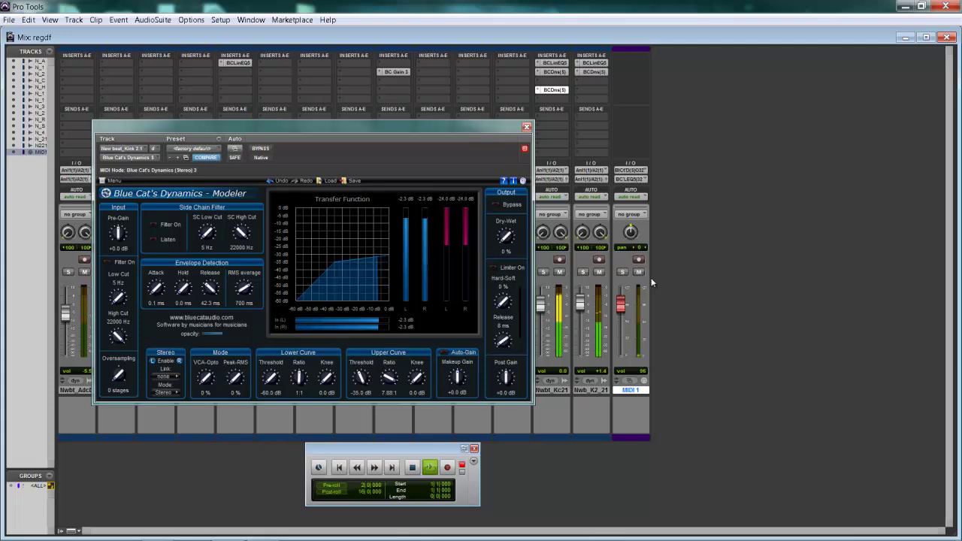
Open the BCLinEQ insert on the New beat_Harmor bass track to view its Liny EQ window
left_click(237, 63)
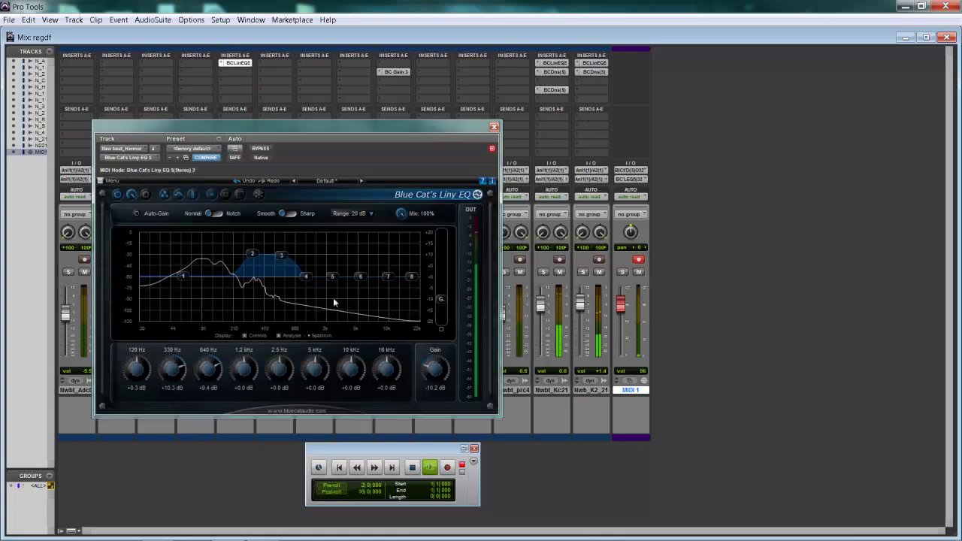